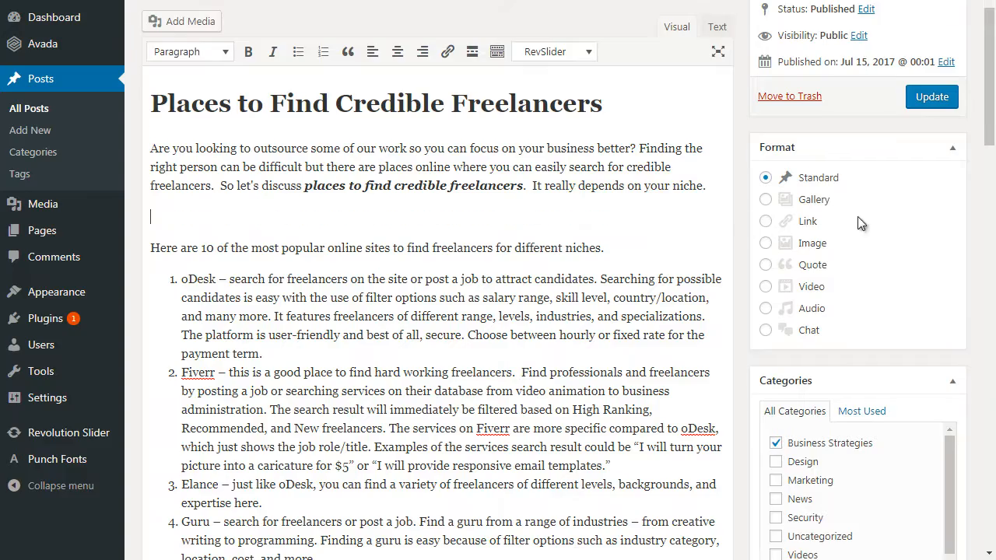
- Open the media library to add an image to the post and select the laptop picture port_4_xml.jpg
{"action": "scroll", "coordinate": [751, 277], "scroll_direction": "up", "scroll_amount": 1}
{"action": "scroll", "coordinate": [746, 277], "scroll_direction": "down", "scroll_amount": 12}
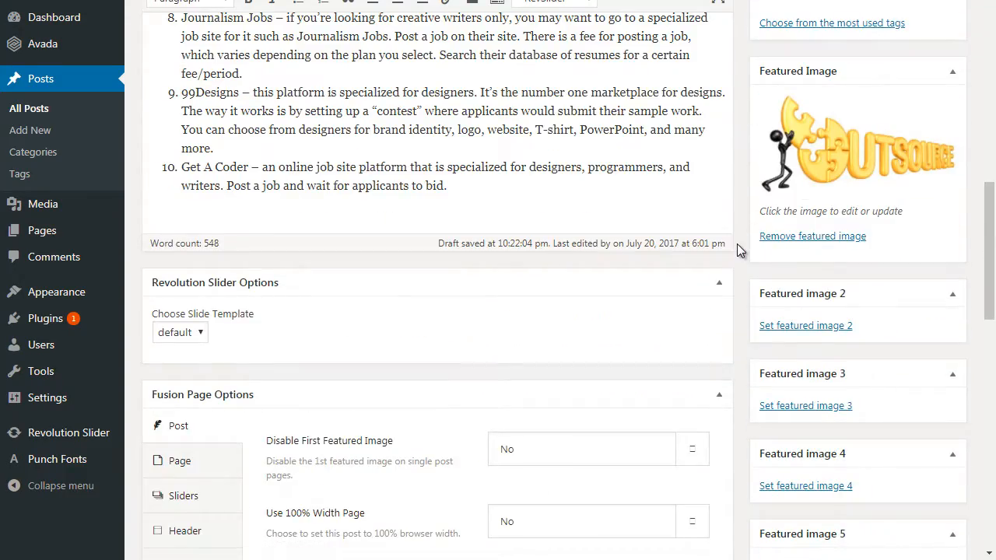
{"action": "scroll", "coordinate": [737, 244], "scroll_direction": "up", "scroll_amount": 10}
{"action": "scroll", "coordinate": [737, 245], "scroll_direction": "up", "scroll_amount": 2}
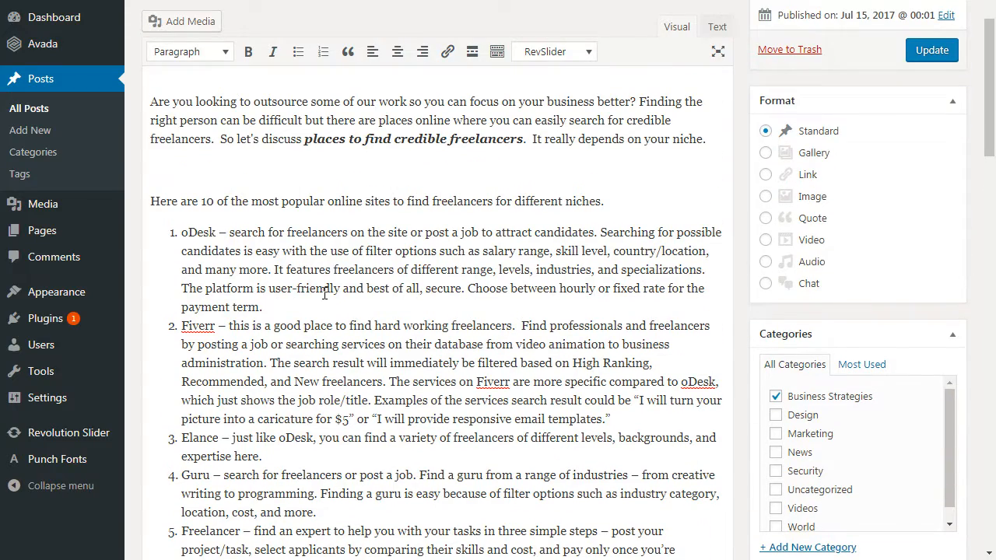
{"action": "scroll", "coordinate": [324, 294], "scroll_direction": "up", "scroll_amount": 2}
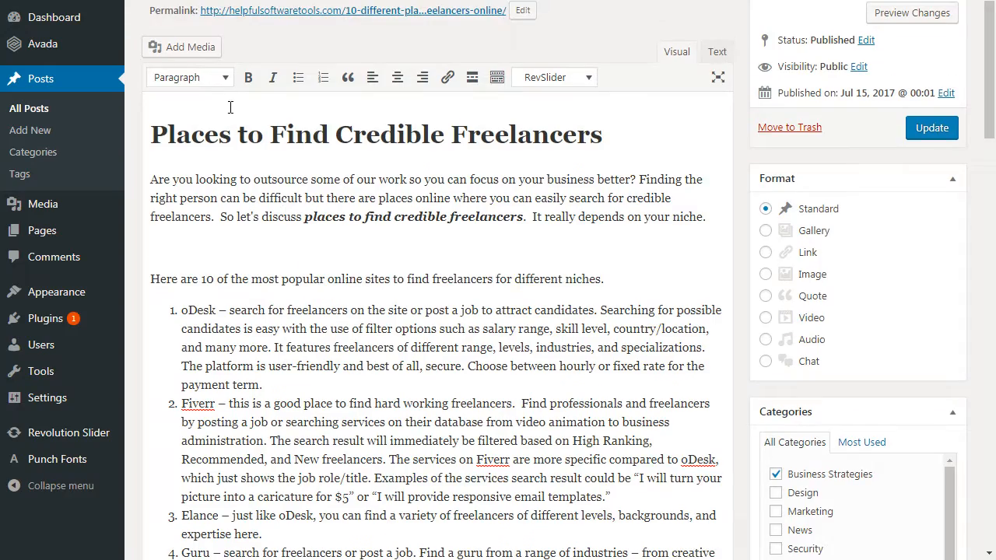
{"action": "left_click", "coordinate": [200, 56]}
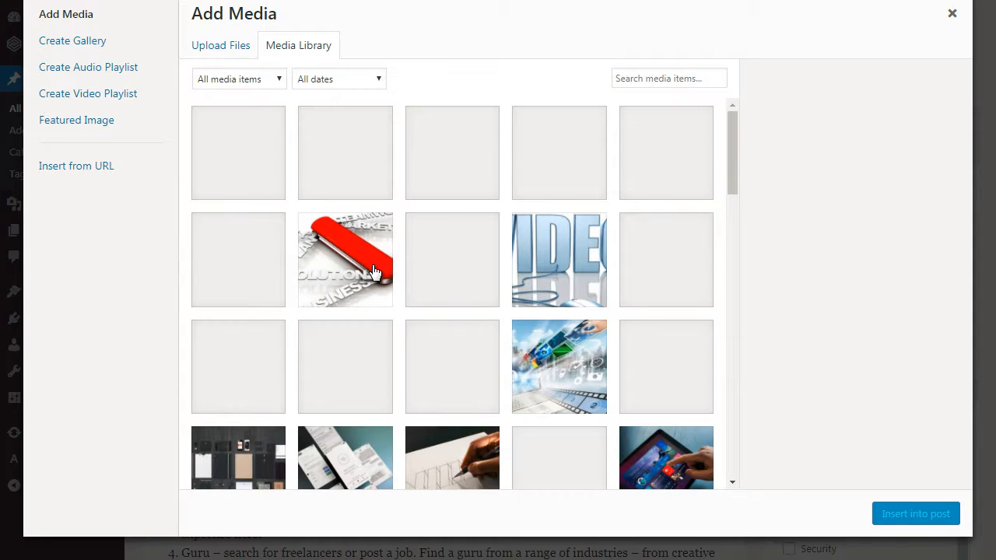
{"action": "scroll", "coordinate": [421, 268], "scroll_direction": "down", "scroll_amount": 3}
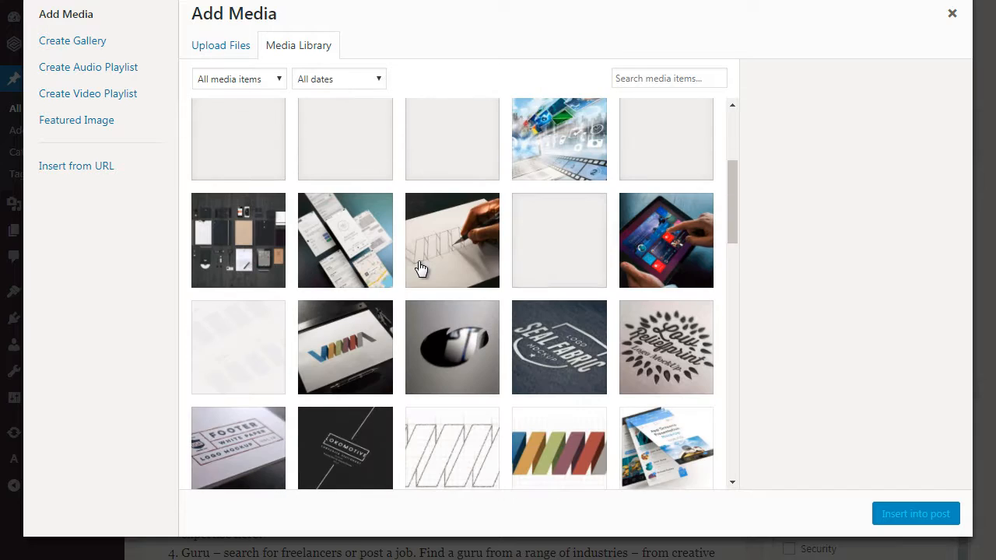
{"action": "scroll", "coordinate": [421, 268], "scroll_direction": "down", "scroll_amount": 3}
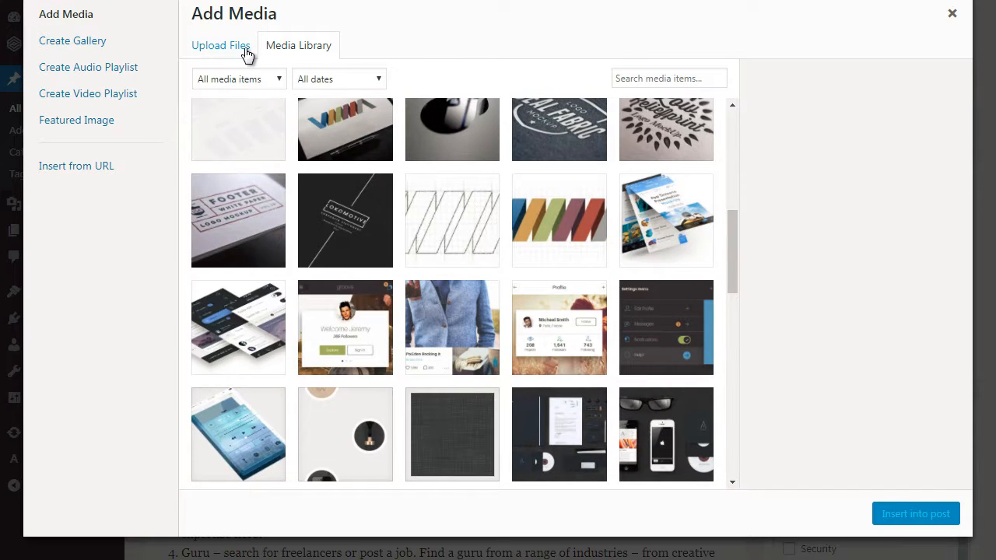
{"action": "scroll", "coordinate": [431, 278], "scroll_direction": "down", "scroll_amount": 4}
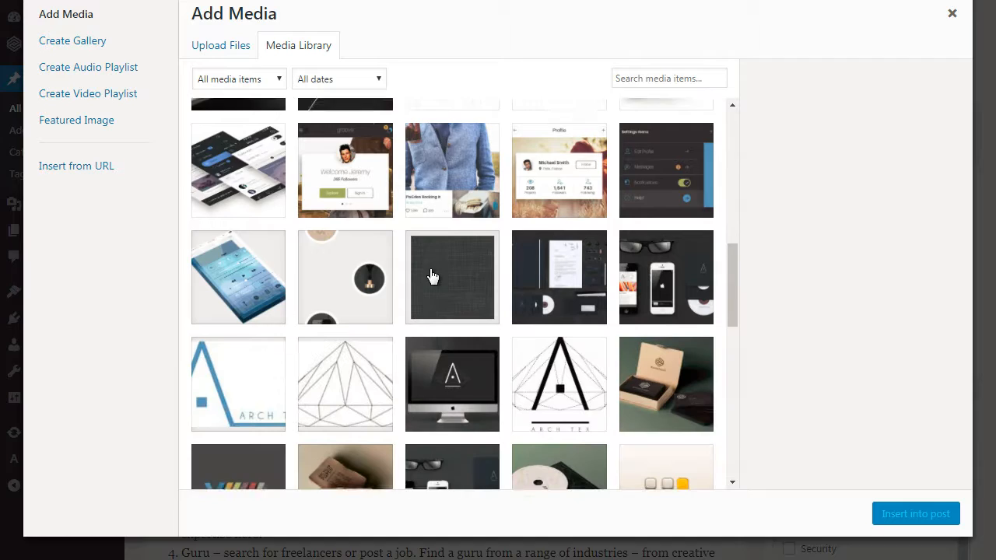
{"action": "scroll", "coordinate": [460, 327], "scroll_direction": "down", "scroll_amount": 2}
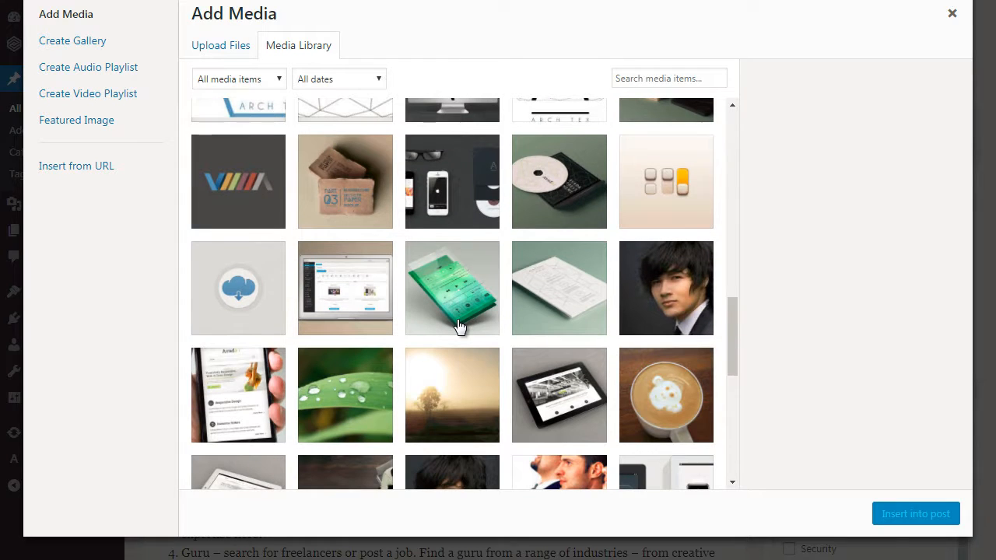
{"action": "scroll", "coordinate": [460, 327], "scroll_direction": "down", "scroll_amount": 2}
{"action": "scroll", "coordinate": [460, 327], "scroll_direction": "down", "scroll_amount": 1}
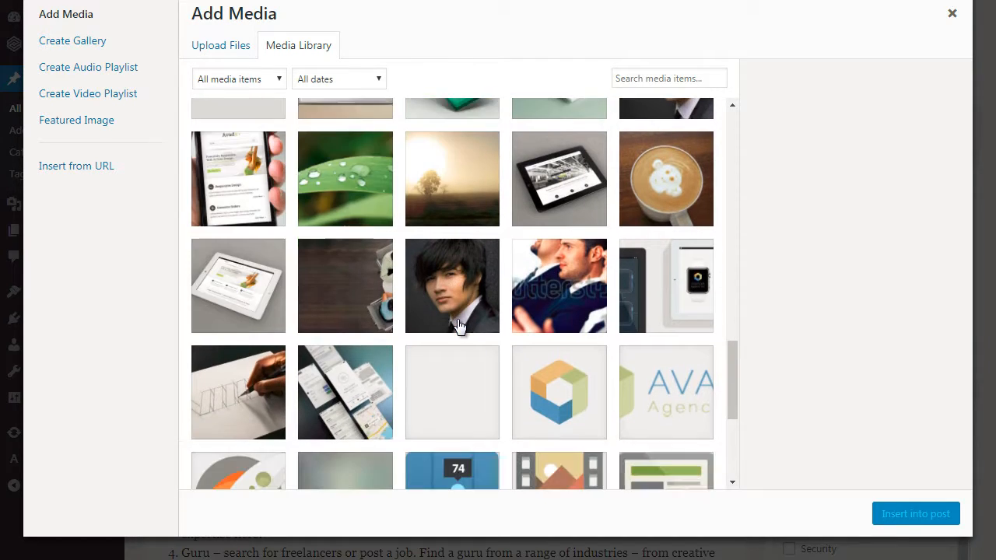
{"action": "scroll", "coordinate": [460, 327], "scroll_direction": "up", "scroll_amount": 1}
{"action": "left_click", "coordinate": [350, 152]}
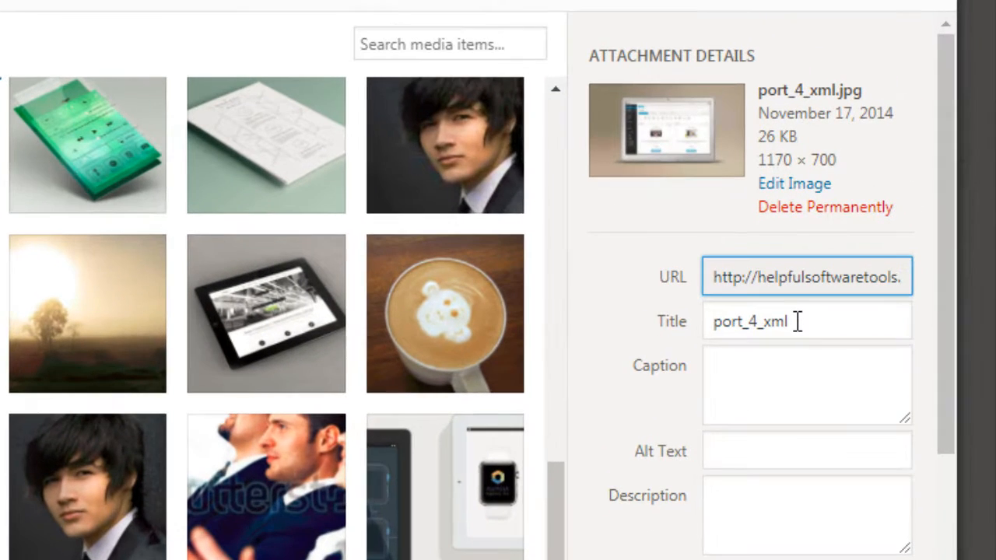
{"action": "left_click_drag", "start_coordinate": [797, 321], "coordinate": [694, 324]}
{"action": "left_click", "coordinate": [725, 383]}
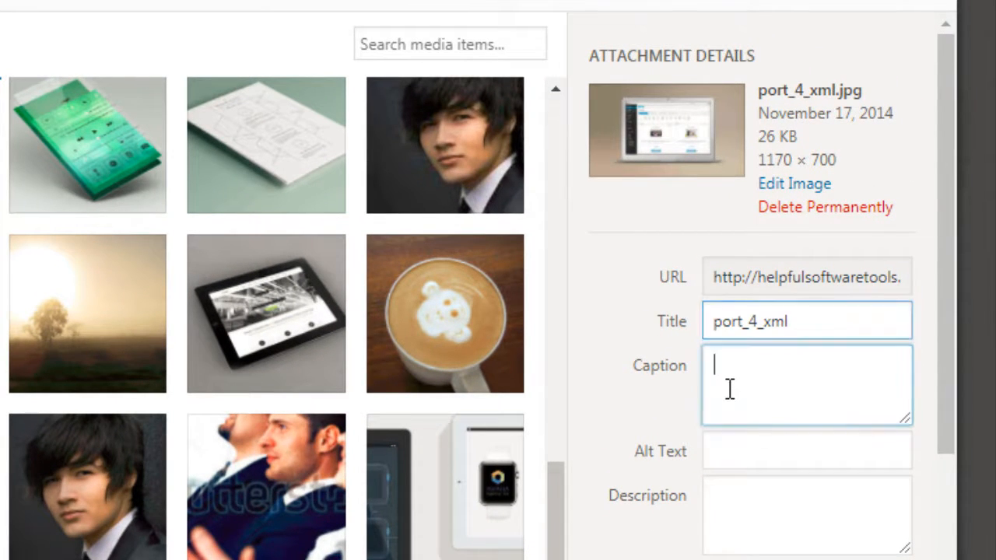
{"action": "left_click", "coordinate": [745, 456]}
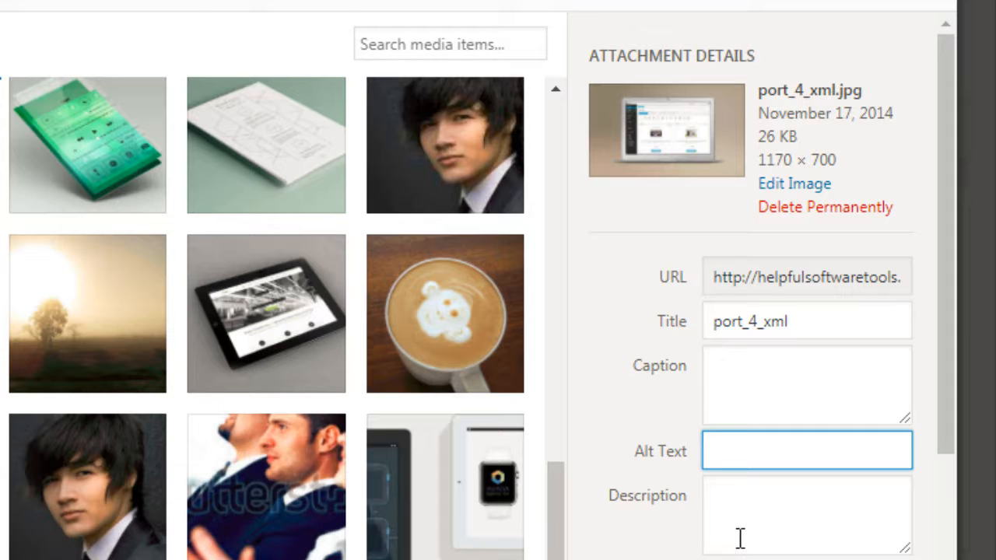
{"action": "left_click", "coordinate": [740, 533]}
- Clear the image's title and set its alt text to "Places to find credible freelancer"
{"action": "left_click_drag", "start_coordinate": [803, 321], "coordinate": [703, 321]}
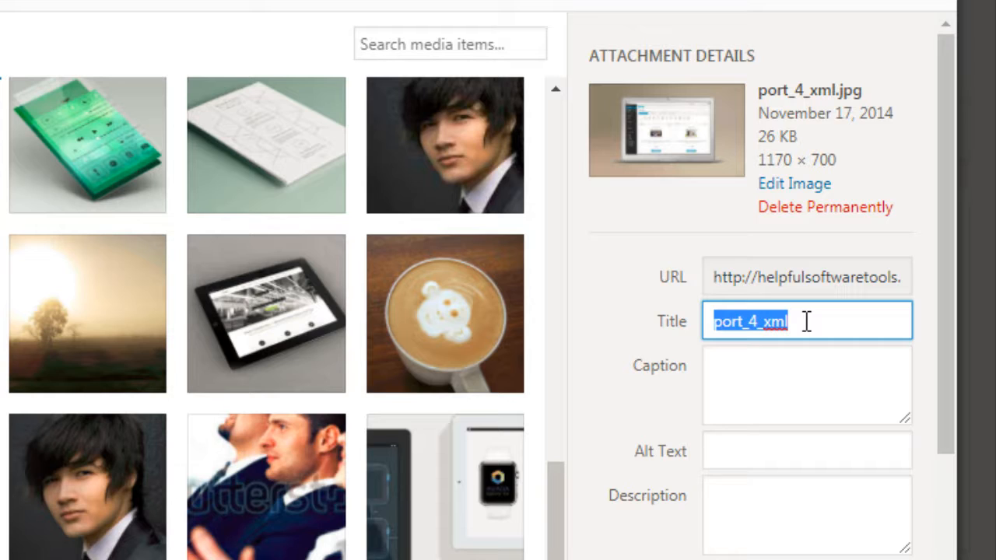
{"action": "key", "text": "BackSpace"}
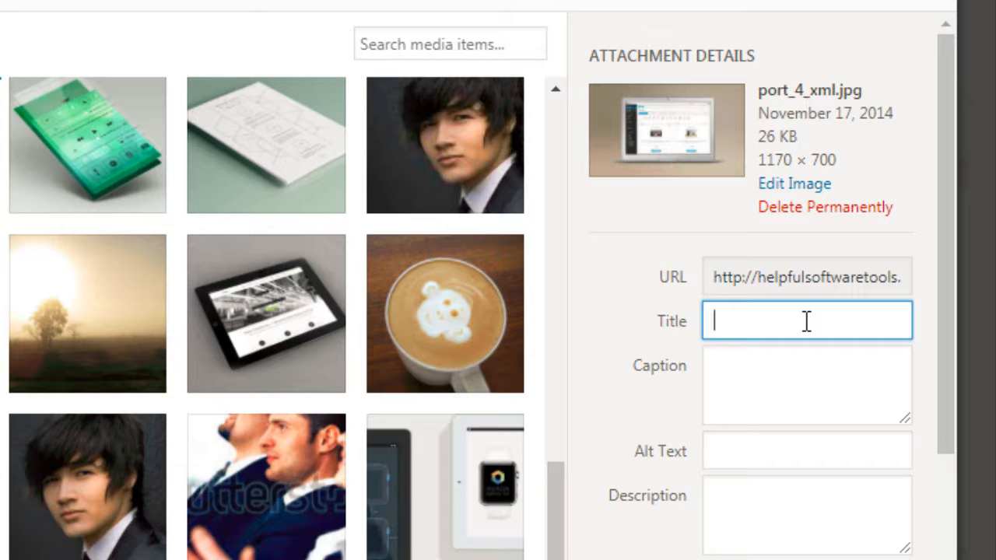
{"action": "type", "text": "Places to find credi"}
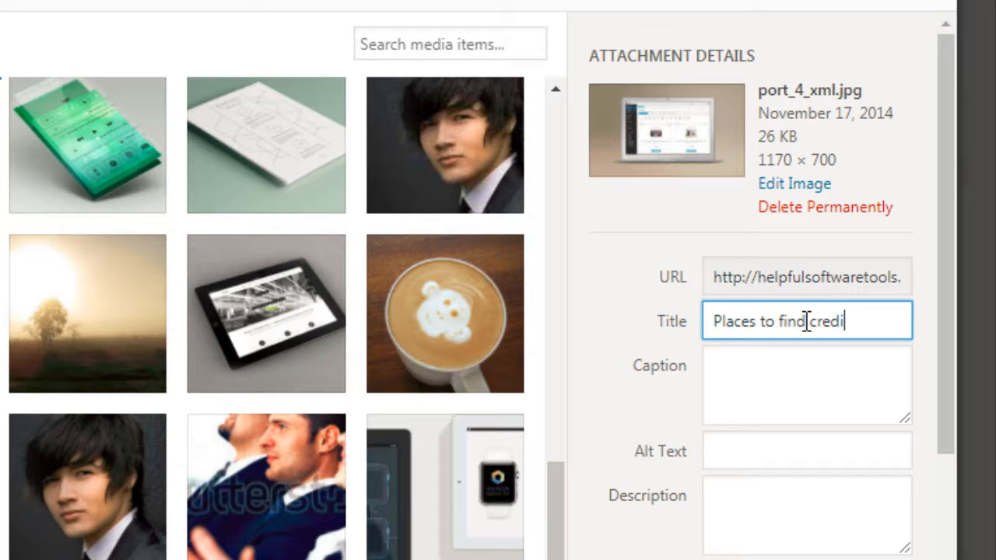
{"action": "type", "text": "ble freelancer"}
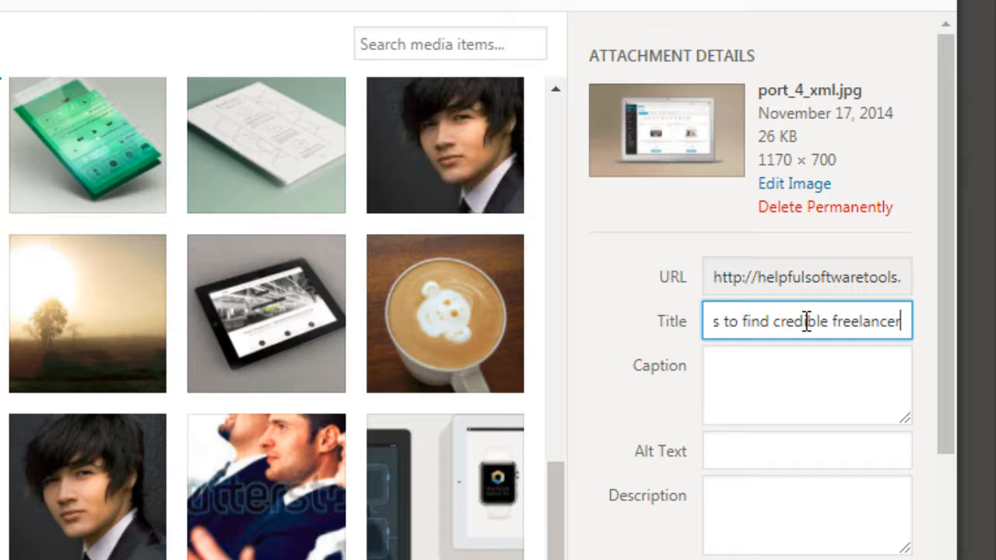
{"action": "key", "text": "ctrl+a"}
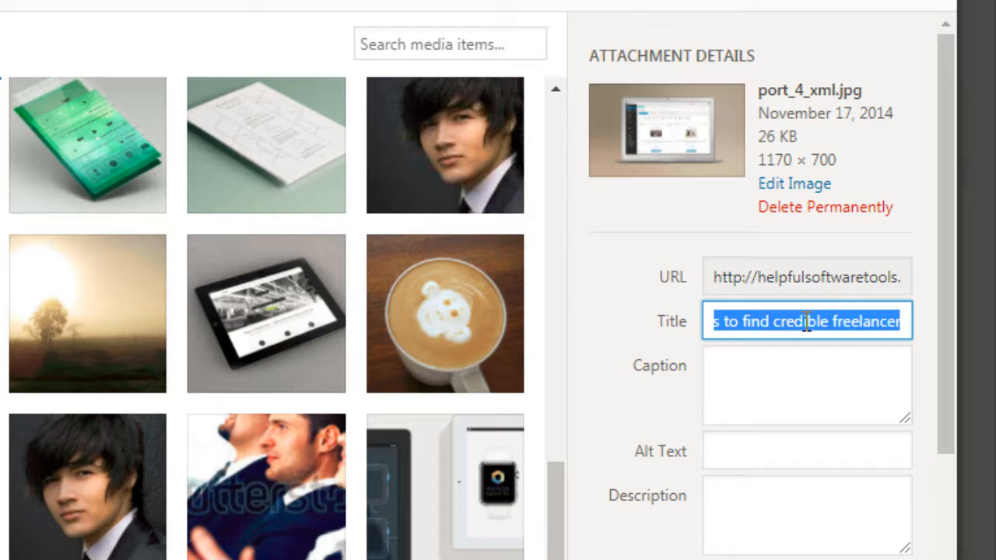
{"action": "key", "text": "ctrl+x"}
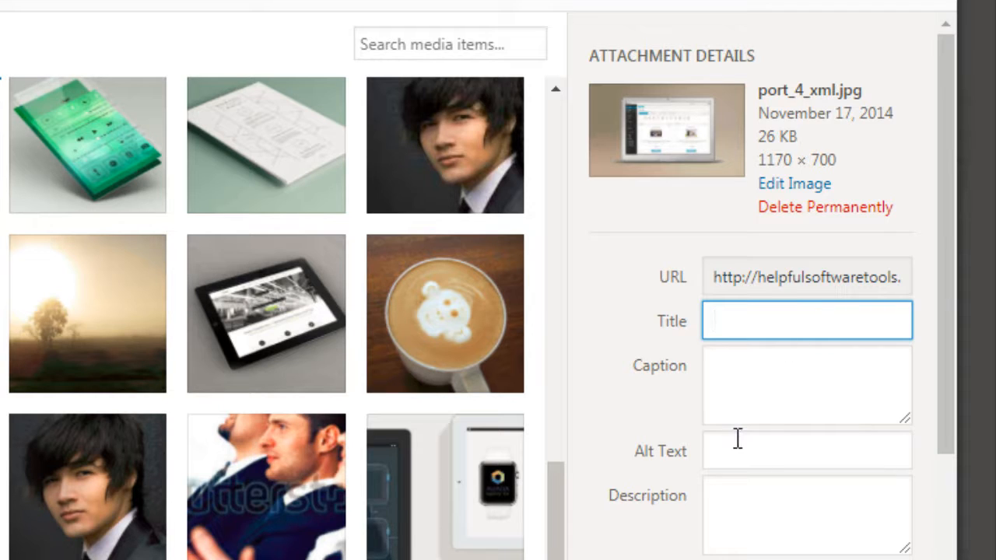
{"action": "left_click", "coordinate": [738, 444]}
{"action": "key", "text": "ctrl+v"}
- Set the image's title to "Top 10 places to find credible freelancers"
{"action": "left_click", "coordinate": [770, 315]}
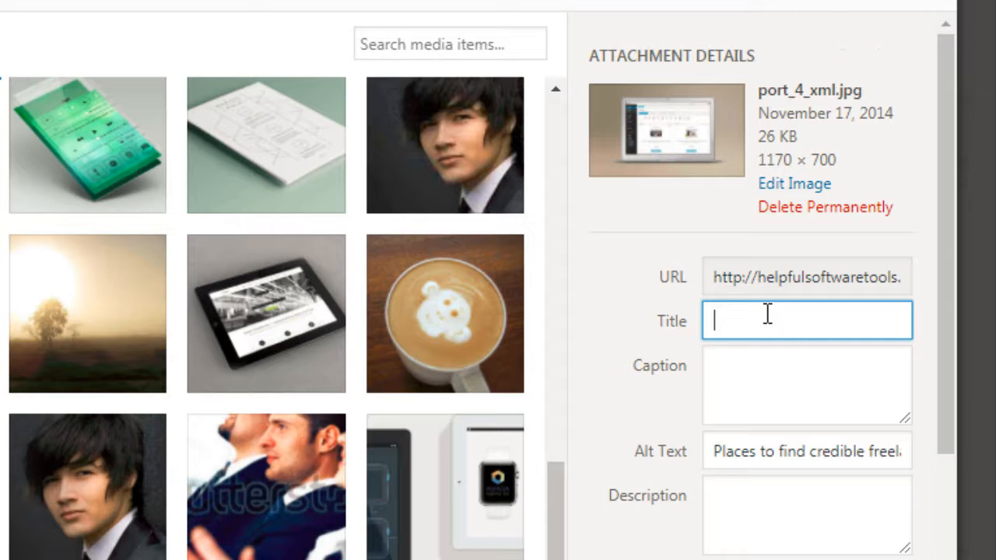
{"action": "type", "text": "Top 10 places to find cre"}
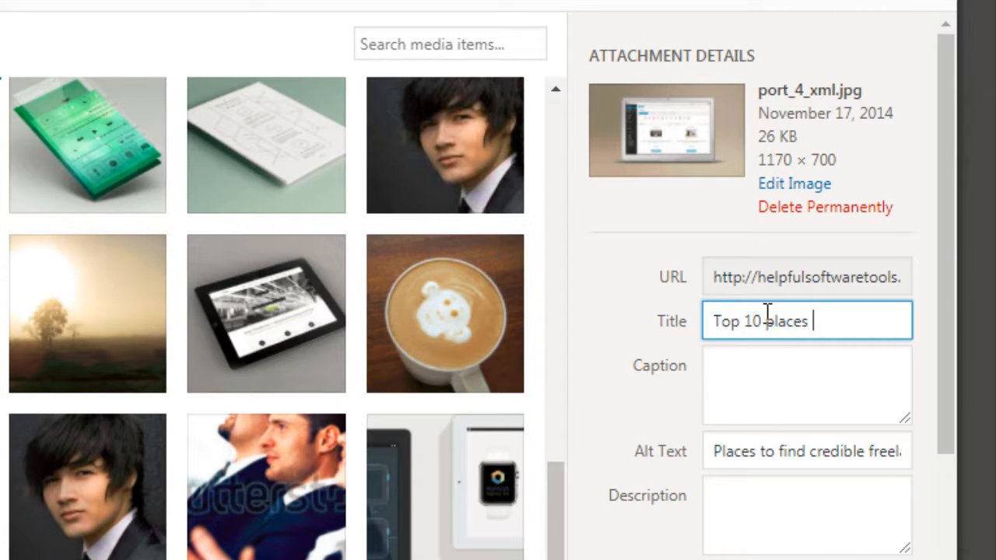
{"action": "type", "text": "dib"}
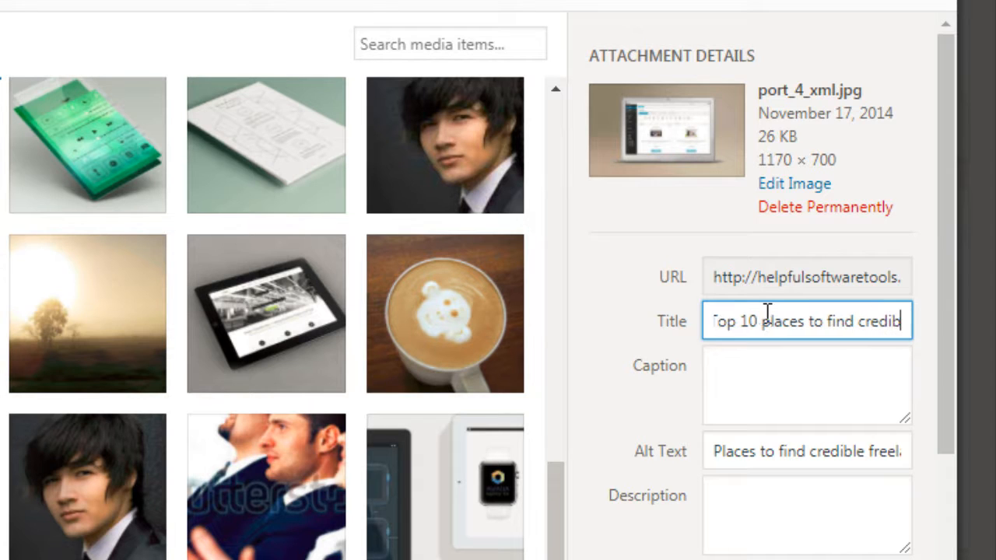
{"action": "type", "text": "le freelancers"}
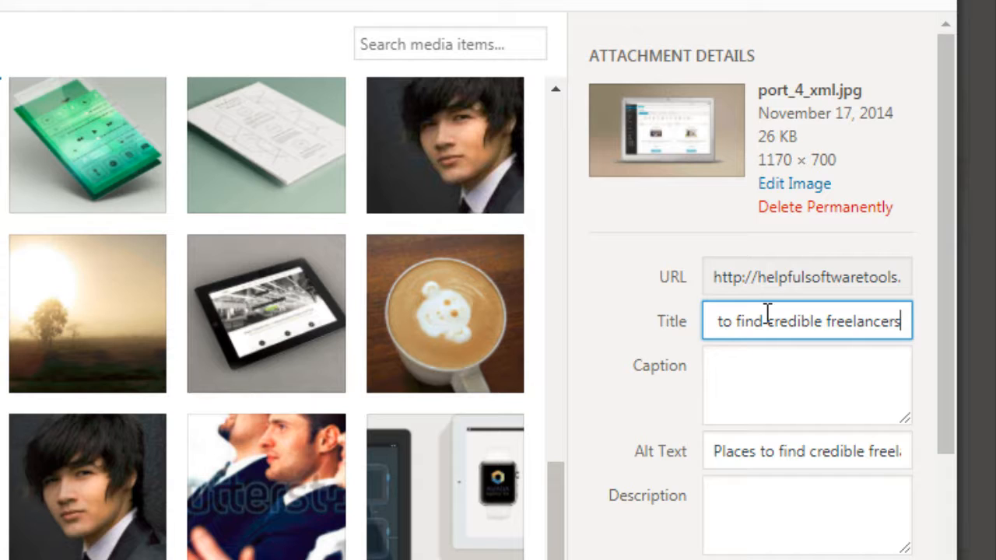
- Caption the image "this image shows a screenshot of the top ten places to find great freelancers." and insert it into the post
{"action": "left_click", "coordinate": [752, 387]}
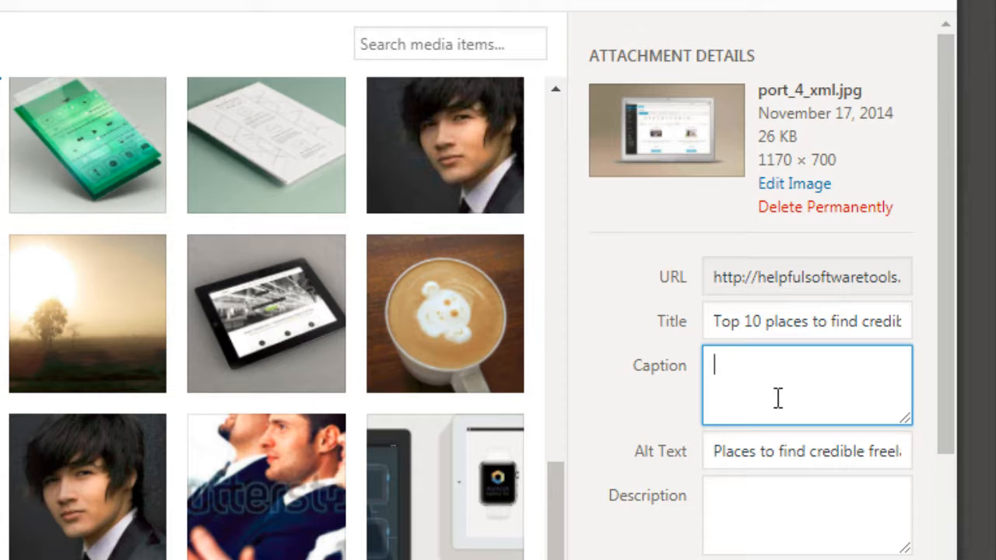
{"action": "type", "text": "this image s"}
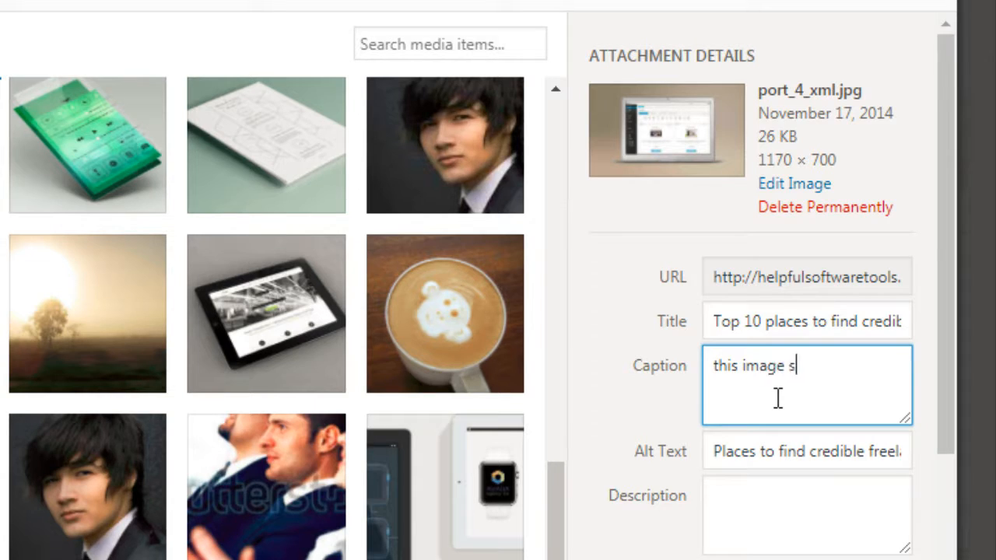
{"action": "type", "text": "hows a sc"}
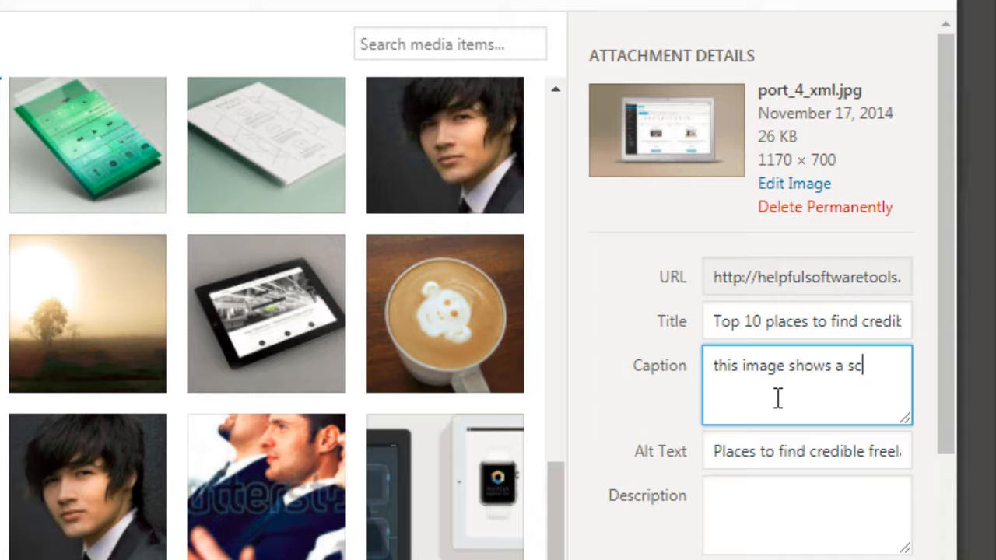
{"action": "type", "text": "reenshot of th"}
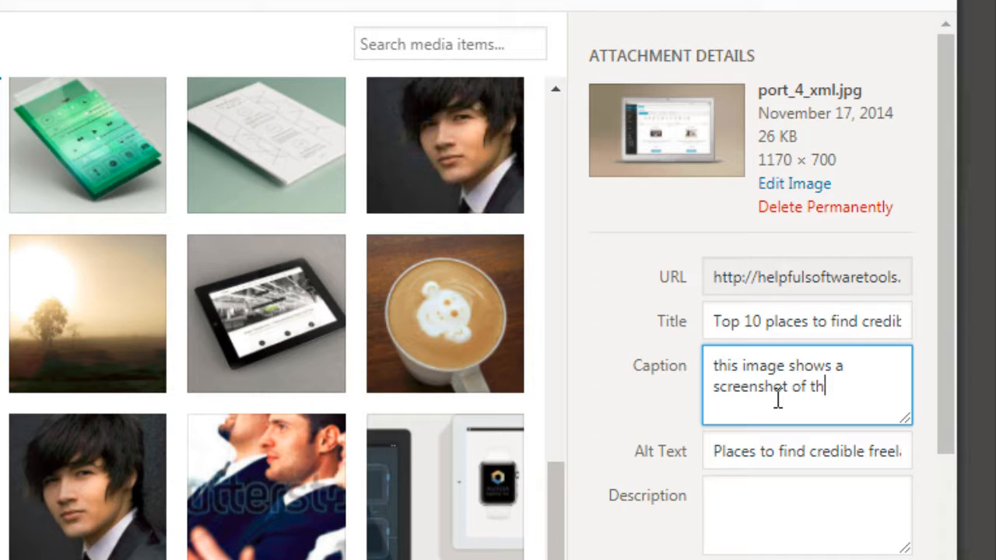
{"action": "type", "text": "e top ten places to"}
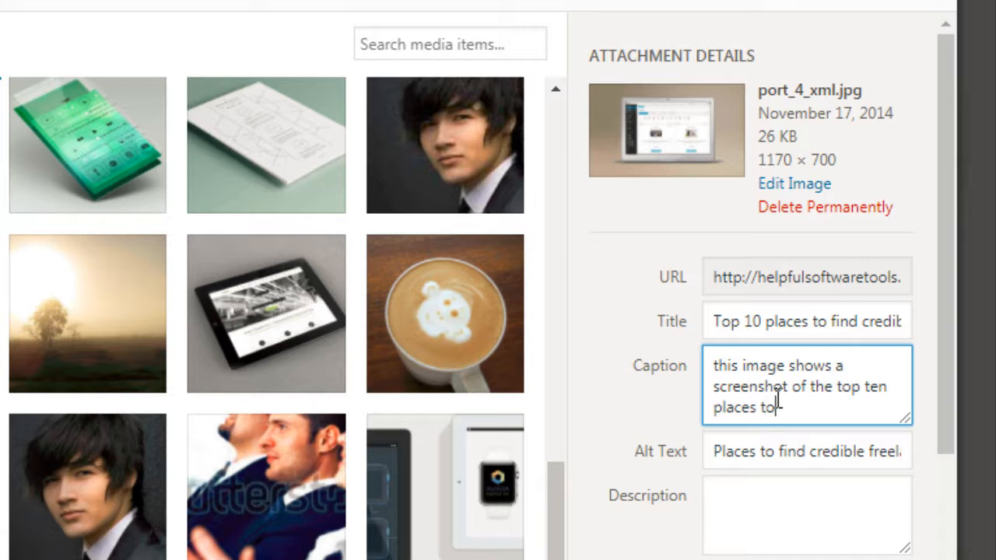
{"action": "type", "text": " find great freelancers."}
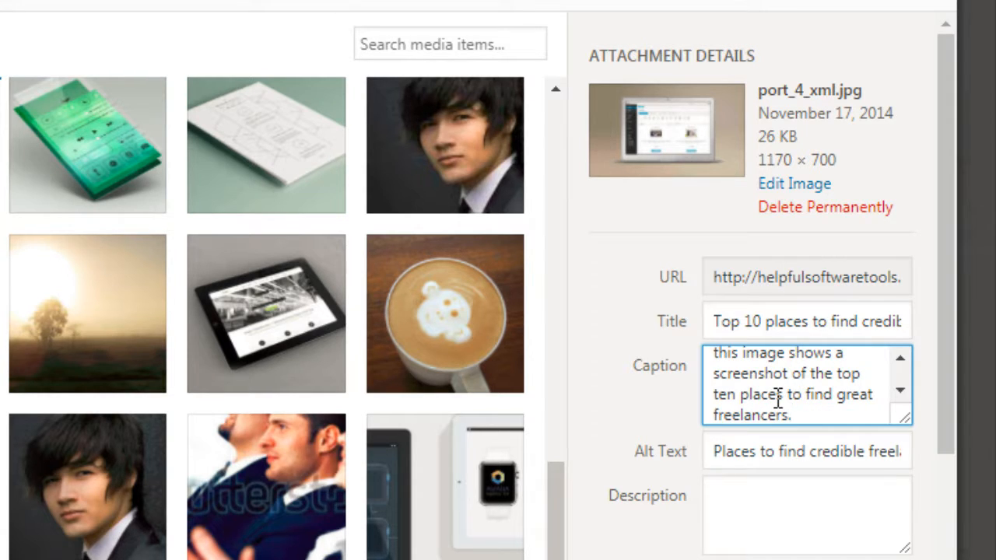
{"action": "key", "text": "Tab"}
{"action": "key", "text": "Tab"}
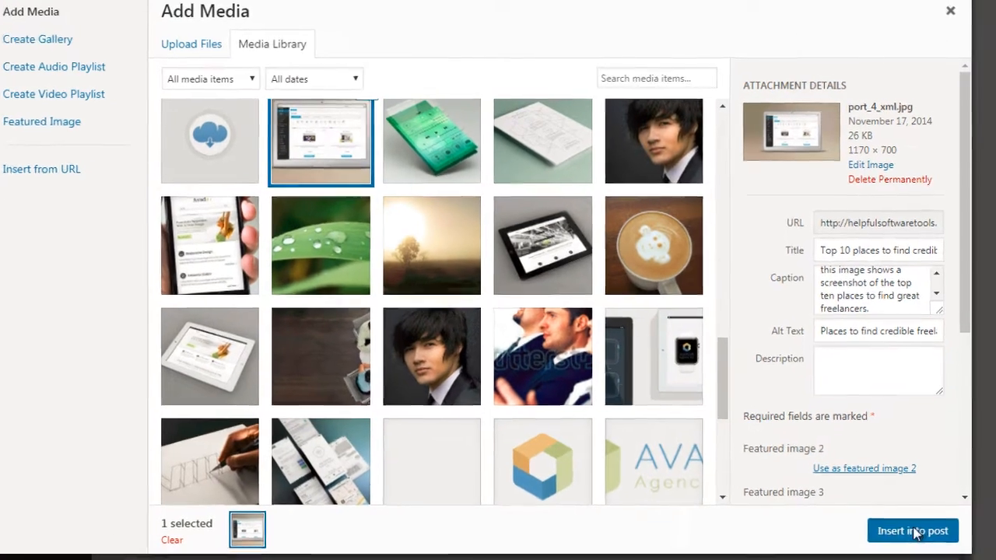
{"action": "left_click", "coordinate": [916, 515]}
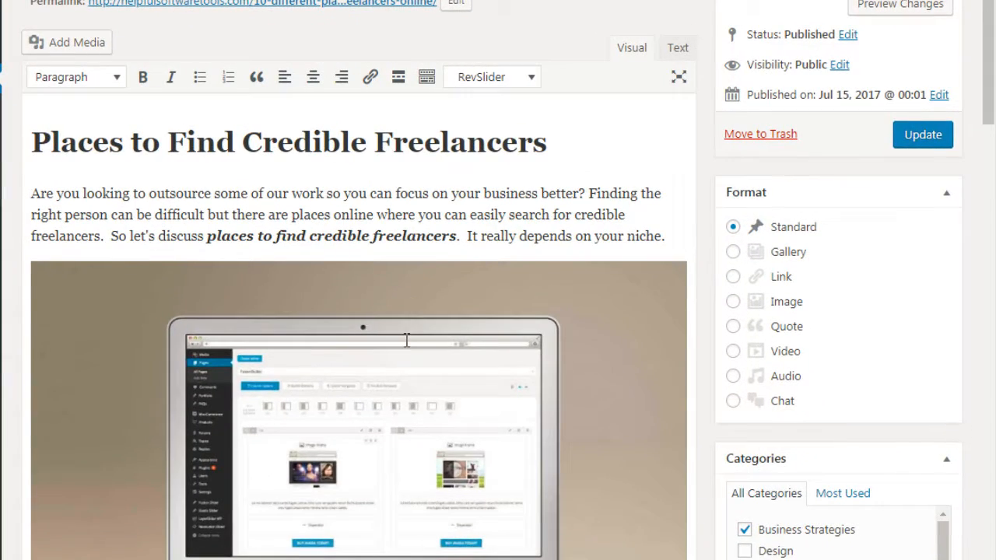
- Open the inserted image's details, check its alternative text and caption, and return to the post with an update
{"action": "left_click", "coordinate": [407, 340]}
{"action": "scroll", "coordinate": [407, 331], "scroll_direction": "down", "scroll_amount": 3}
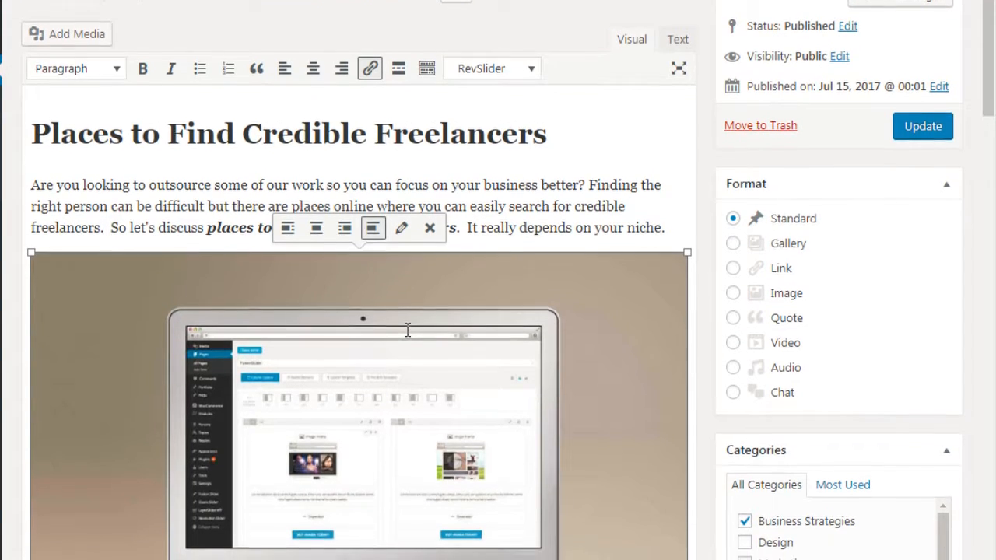
{"action": "scroll", "coordinate": [407, 323], "scroll_direction": "up", "scroll_amount": 1}
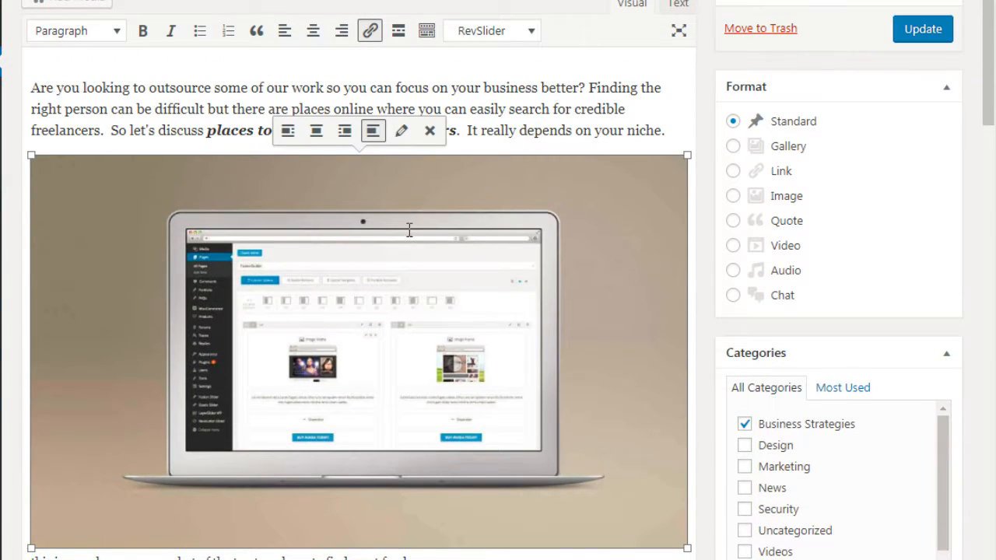
{"action": "left_click", "coordinate": [402, 133]}
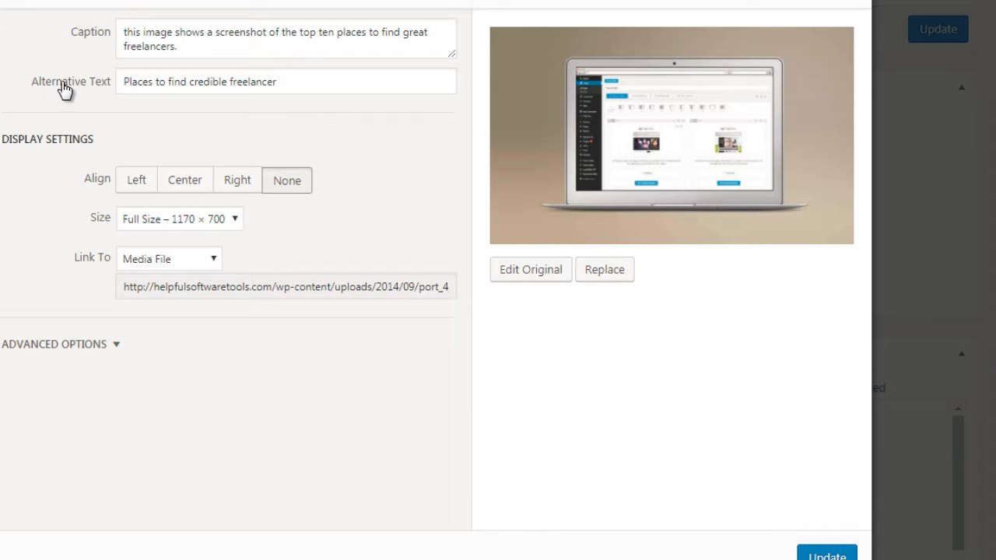
{"action": "left_click_drag", "start_coordinate": [298, 77], "coordinate": [108, 78]}
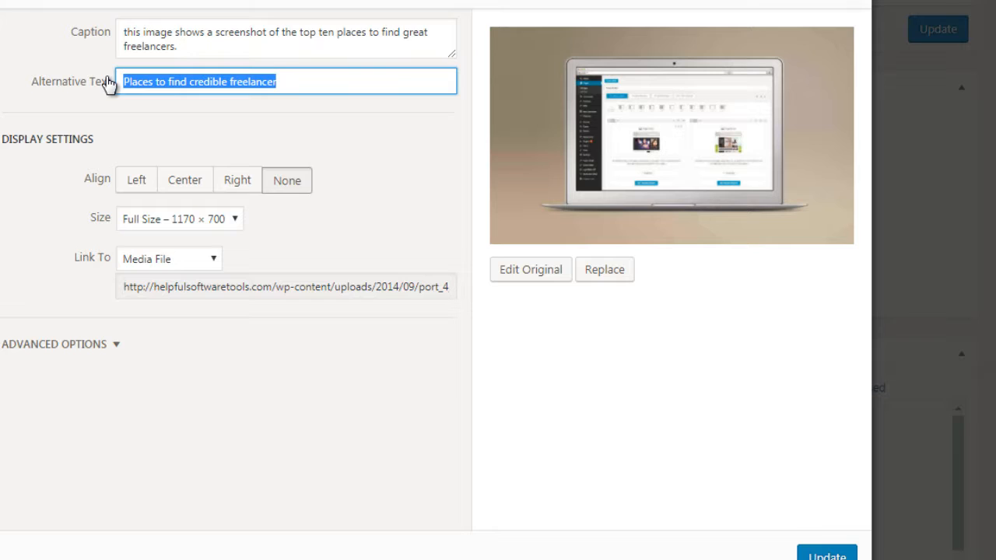
{"action": "left_click", "coordinate": [192, 46]}
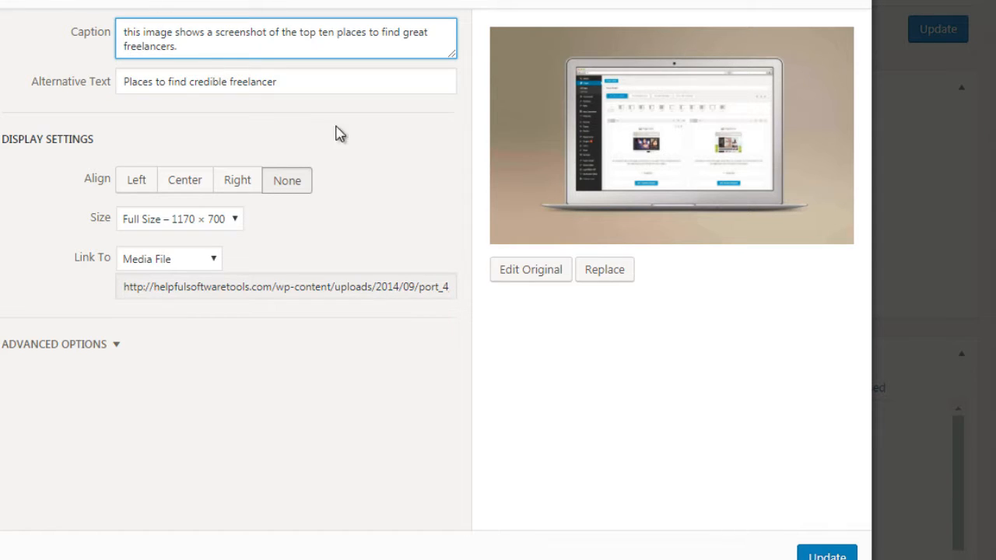
{"action": "left_click", "coordinate": [838, 539]}
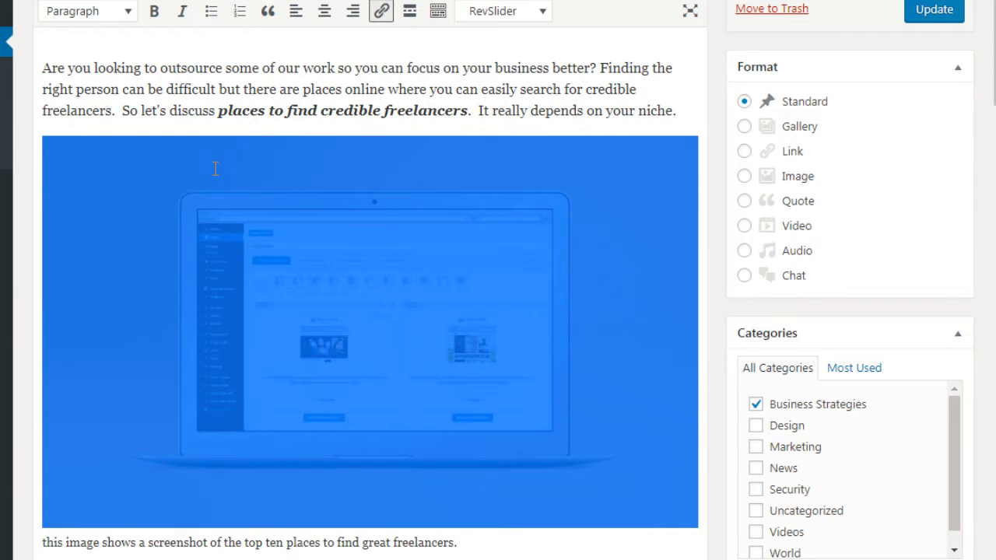
{"action": "left_click", "coordinate": [227, 110]}
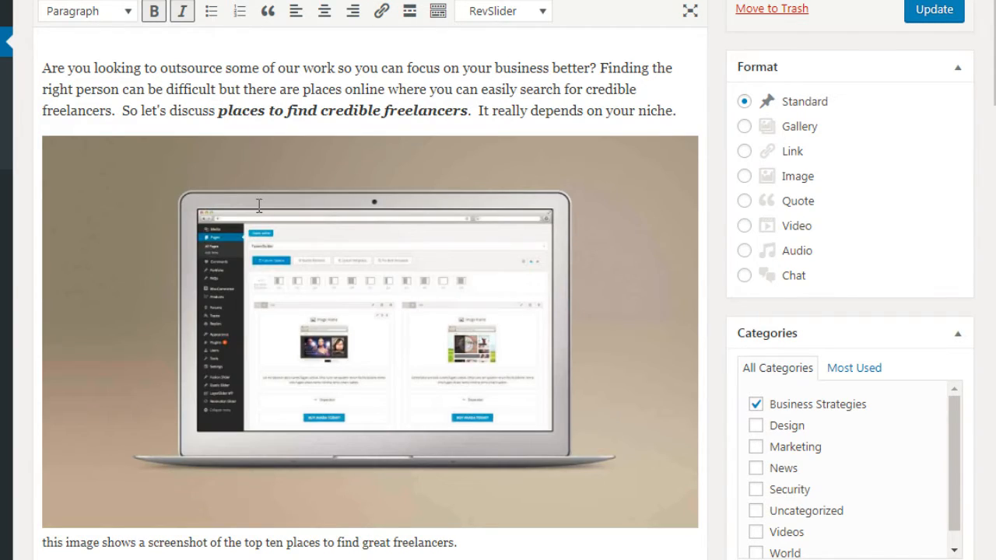
{"action": "scroll", "coordinate": [259, 211], "scroll_direction": "down", "scroll_amount": 8}
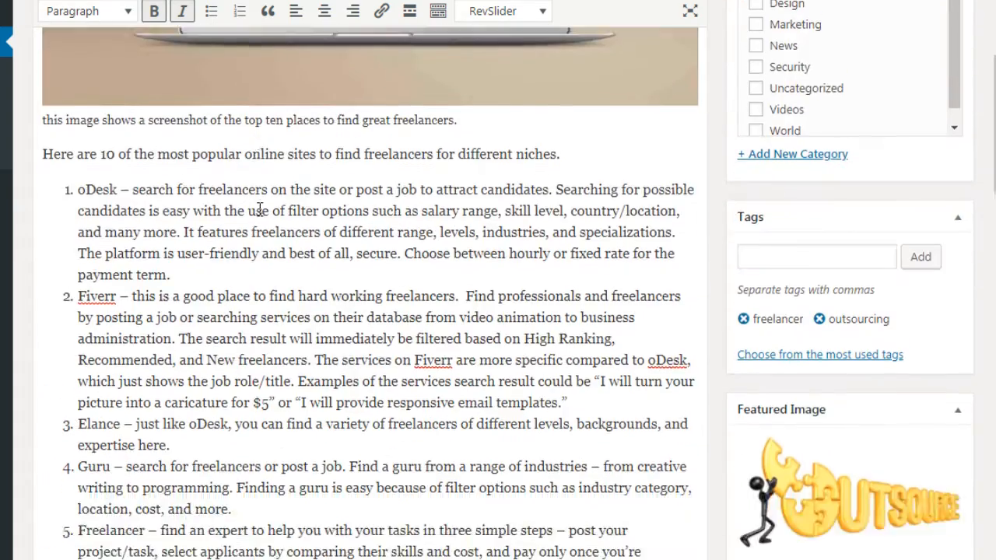
{"action": "scroll", "coordinate": [259, 210], "scroll_direction": "down", "scroll_amount": 4}
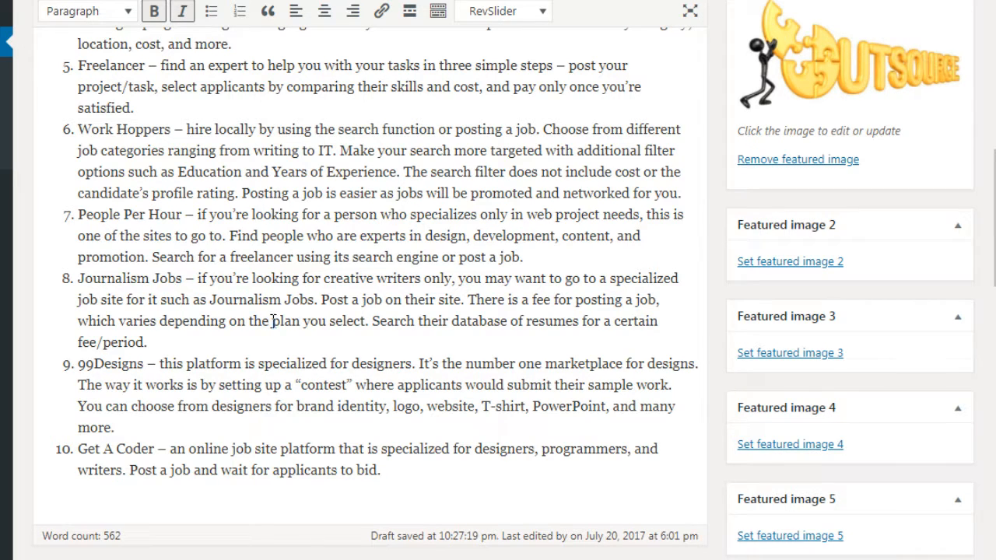
{"action": "scroll", "coordinate": [360, 233], "scroll_direction": "up", "scroll_amount": 15}
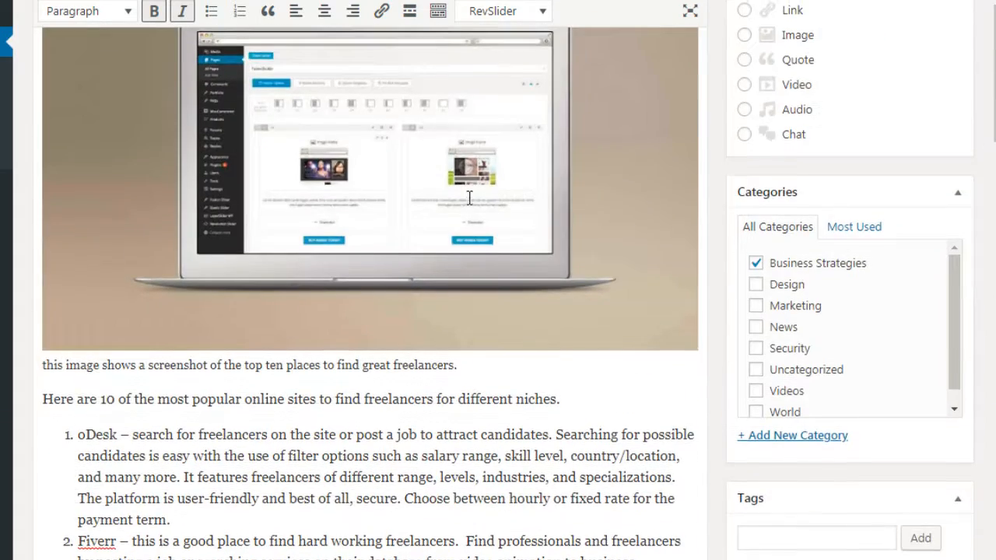